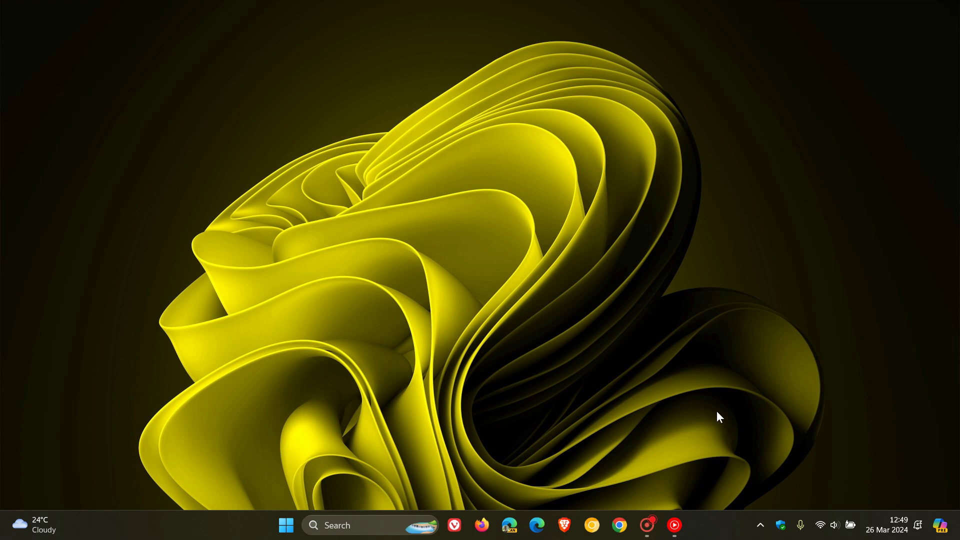
# Step: Open and dismiss the Start menu several times
pyautogui.click(286, 525)
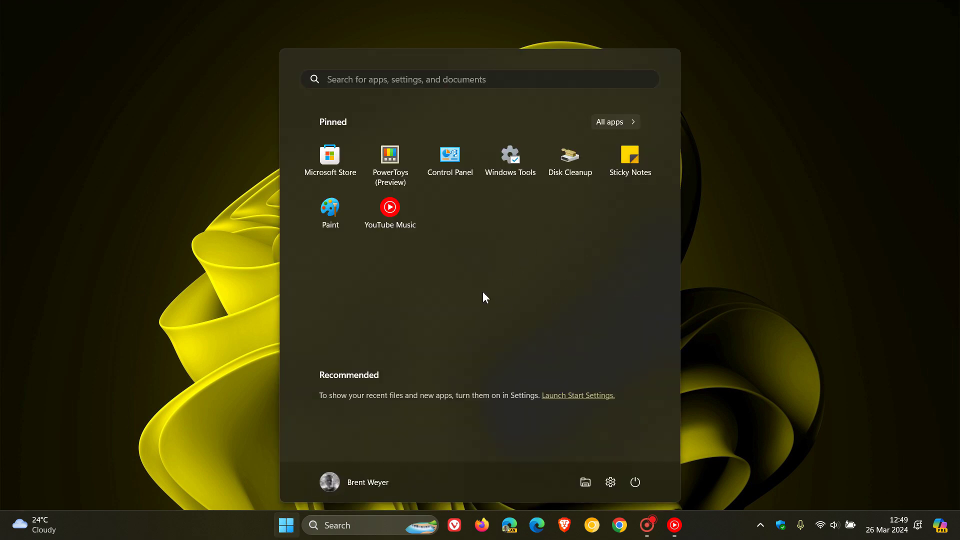
pyautogui.click(840, 302)
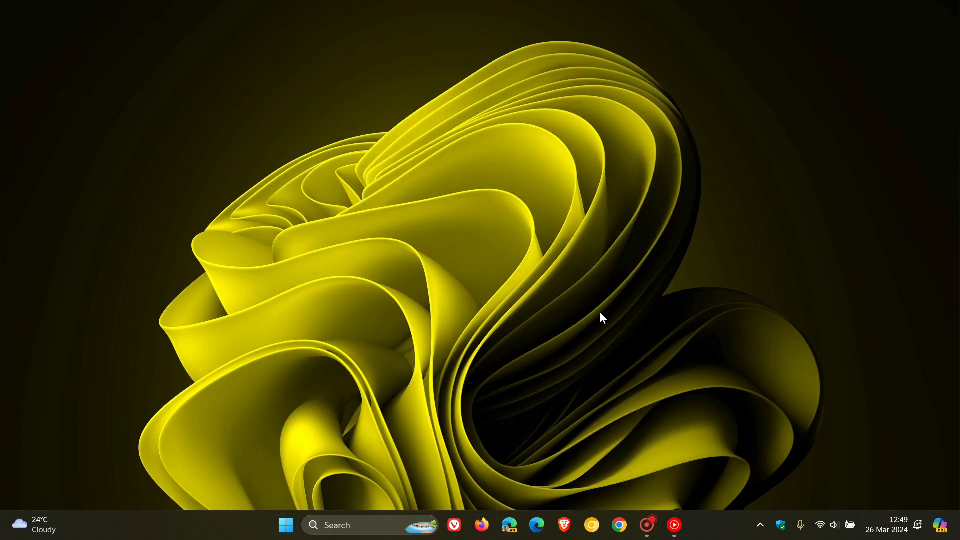
pyautogui.click(288, 533)
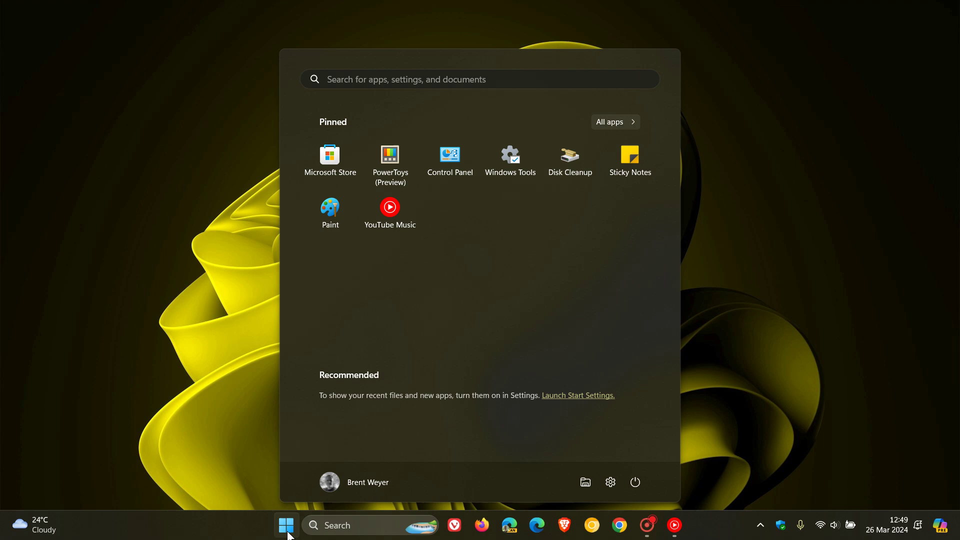
pyautogui.click(288, 535)
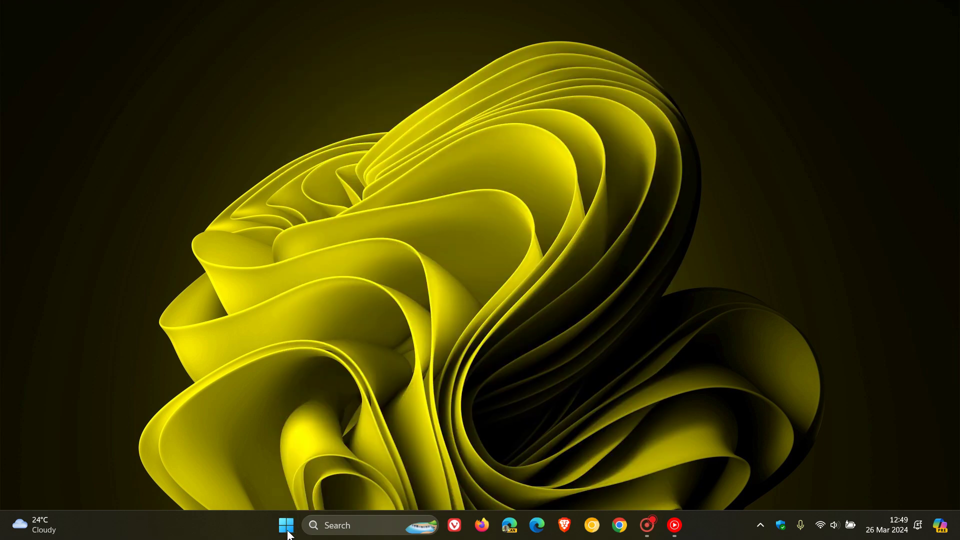
pyautogui.click(289, 534)
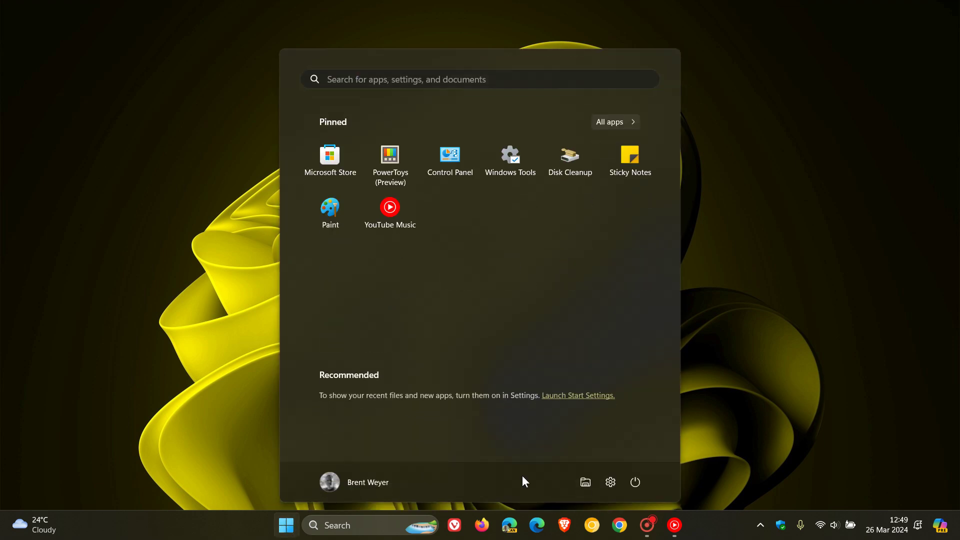
pyautogui.click(815, 303)
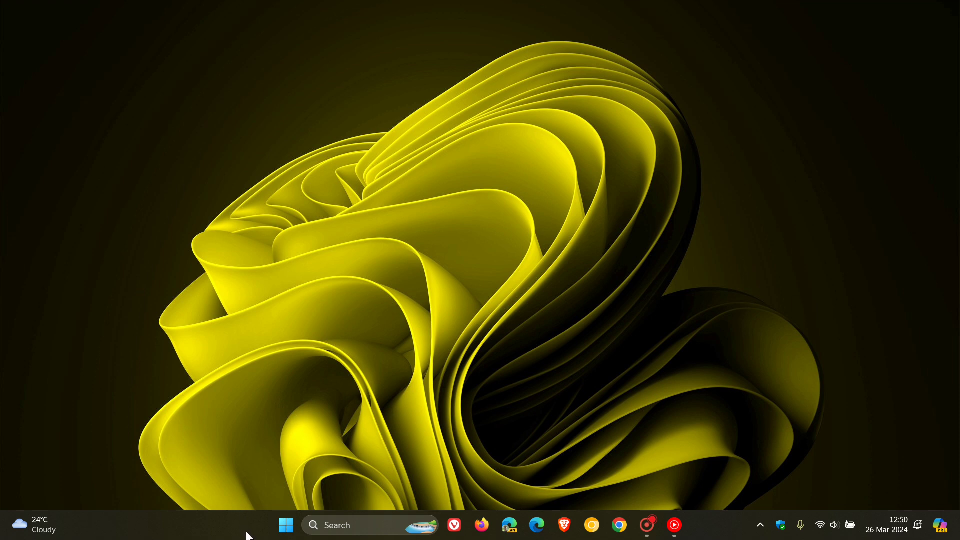
# Step: Launch Settings from Start and go to Accessibility › Visual effects
pyautogui.click(286, 525)
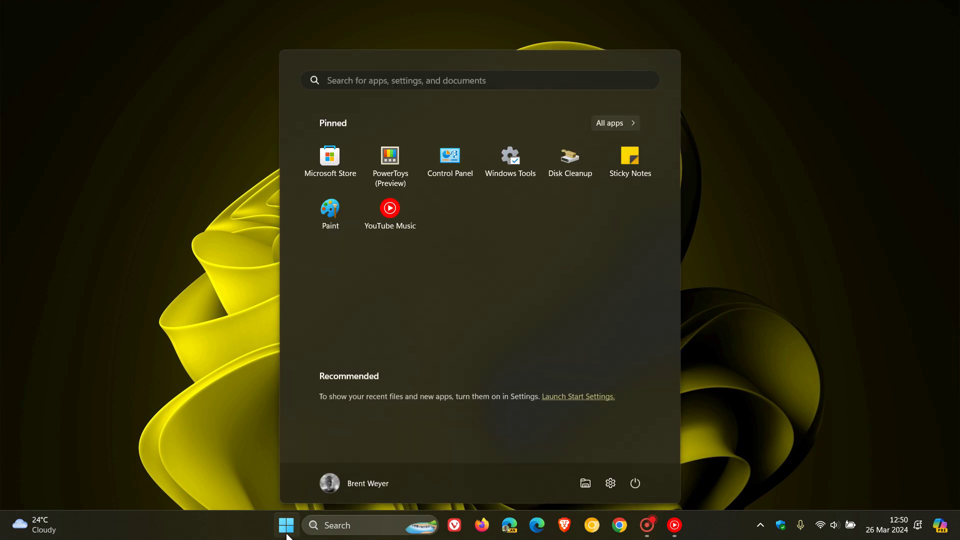
pyautogui.click(611, 480)
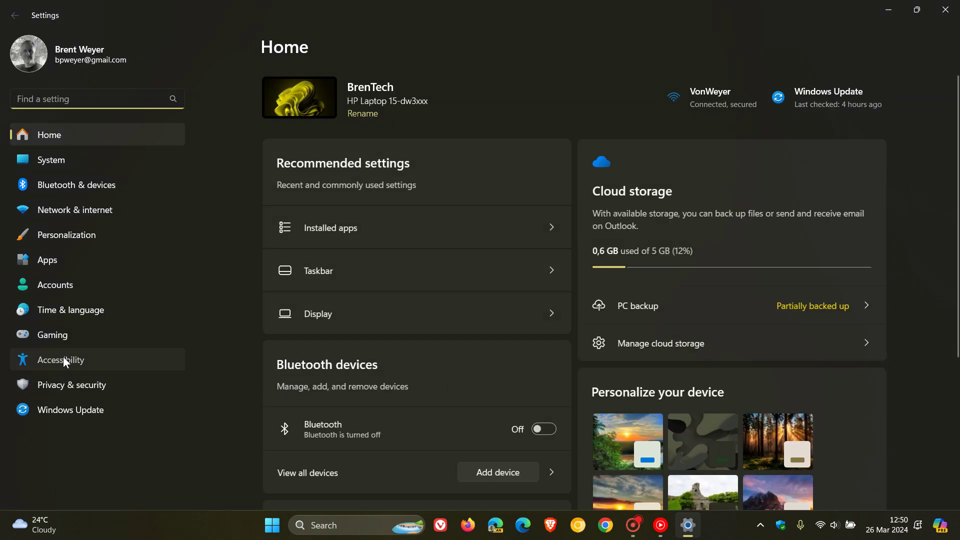
pyautogui.click(63, 357)
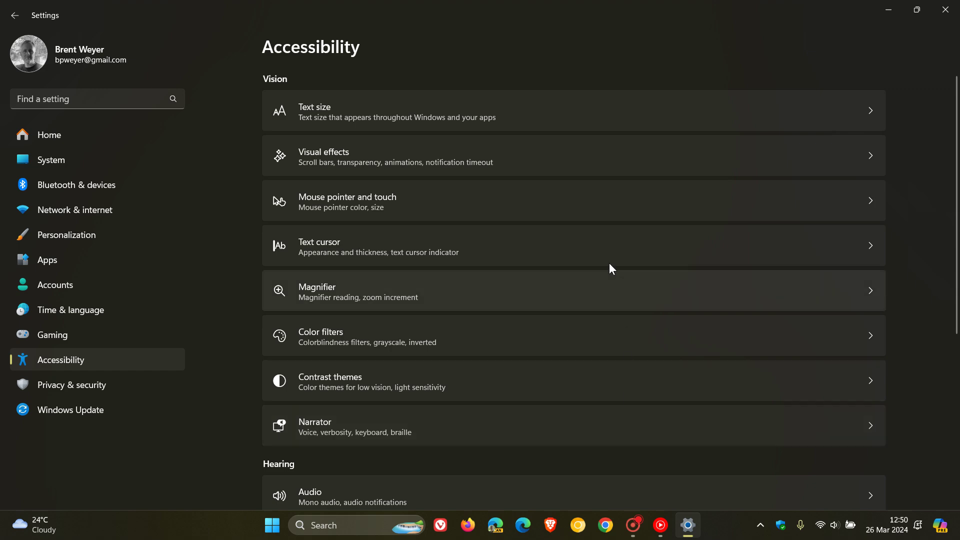
pyautogui.click(573, 156)
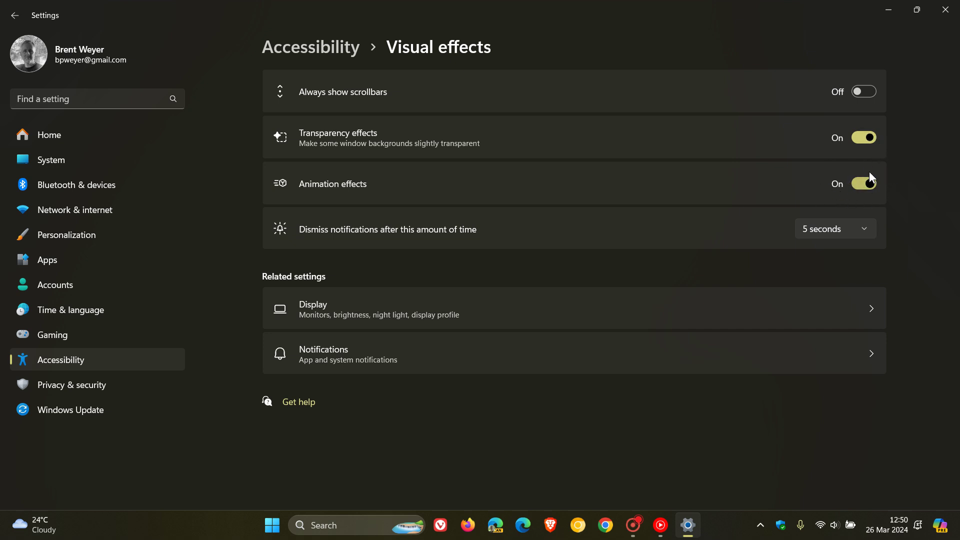
# Step: Switch both the Transparency effects and Animation effects toggles to Off
pyautogui.click(273, 526)
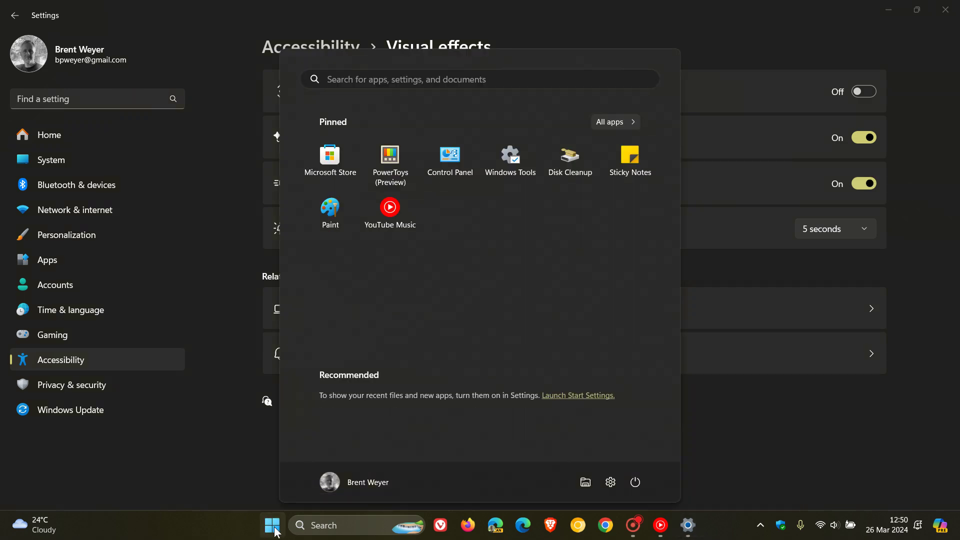
pyautogui.click(273, 526)
pyautogui.click(273, 526)
pyautogui.click(275, 530)
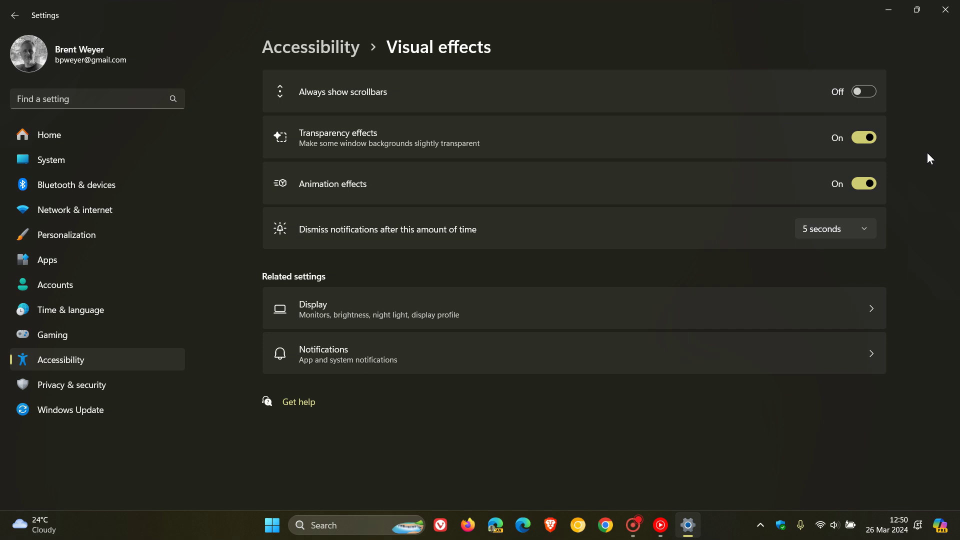
pyautogui.click(863, 140)
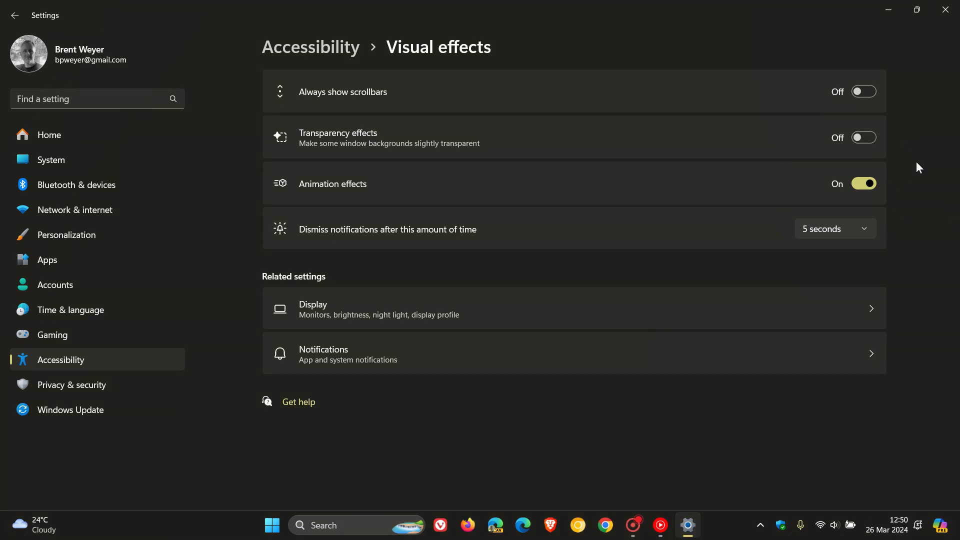
pyautogui.click(862, 187)
# Step: Open and close Start and Search repeatedly to check the reduced effects
pyautogui.click(276, 532)
pyautogui.click(276, 532)
pyautogui.click(275, 532)
pyautogui.click(276, 532)
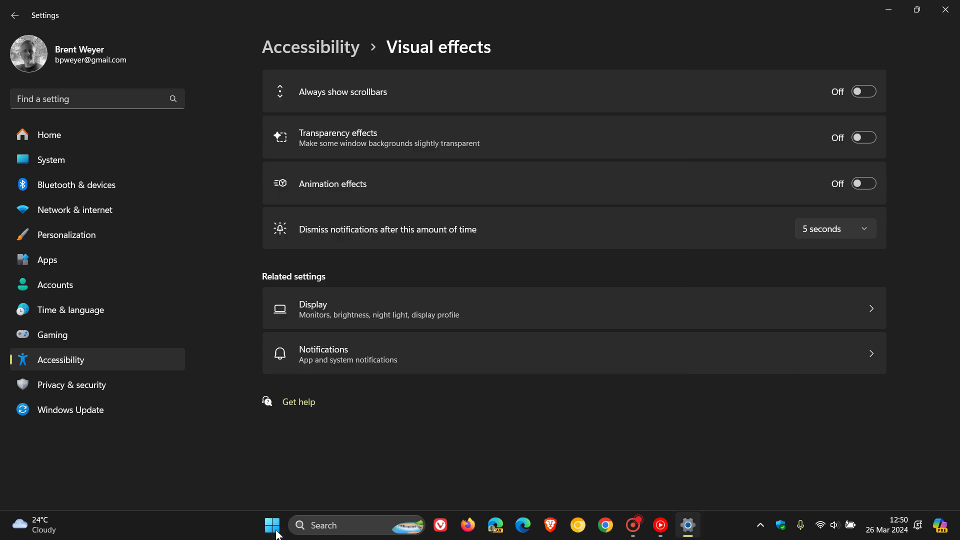
pyautogui.click(337, 529)
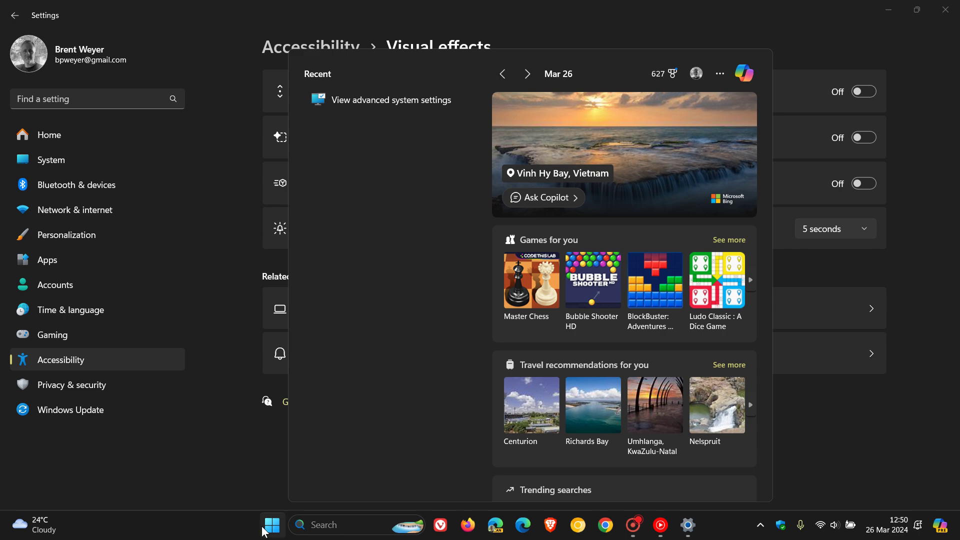
pyautogui.click(274, 532)
pyautogui.click(273, 532)
pyautogui.click(274, 532)
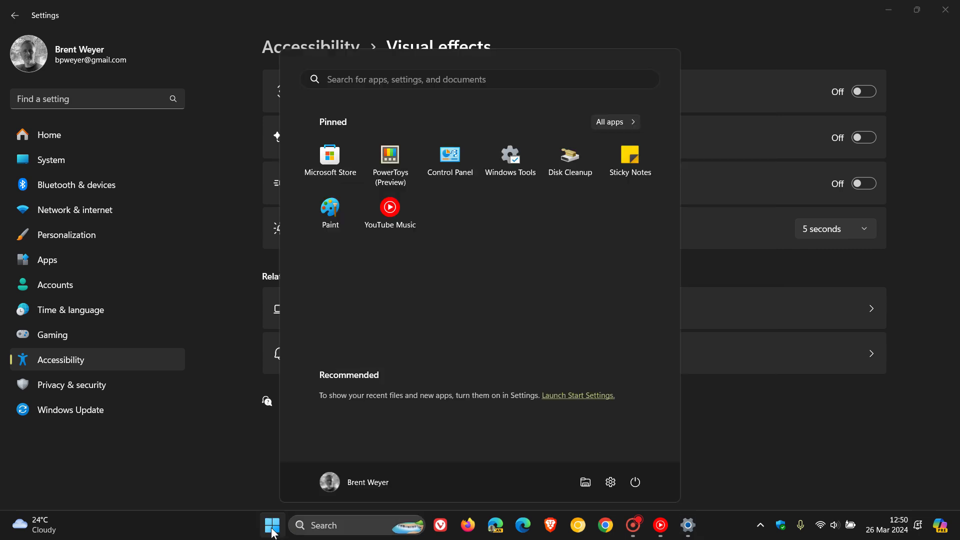
pyautogui.click(273, 532)
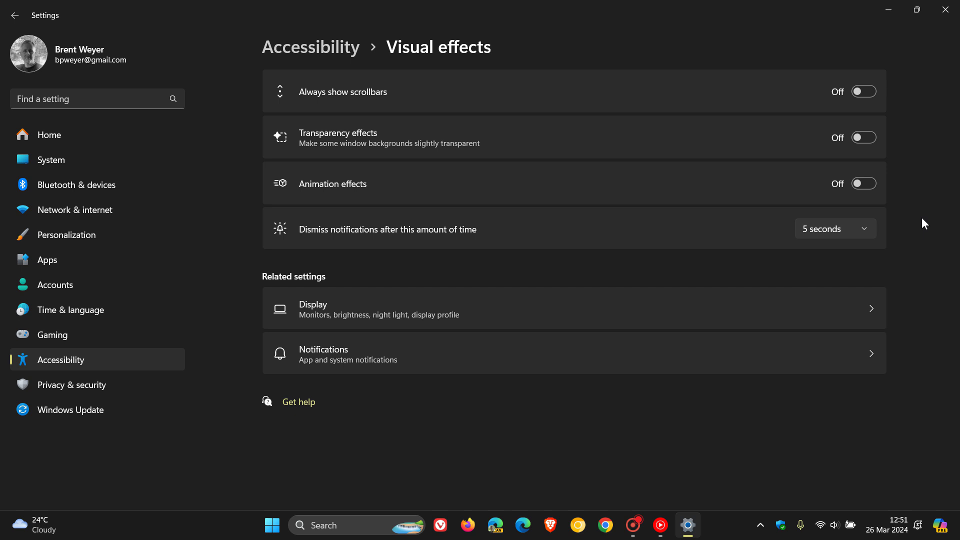
# Step: Minimize Settings, open advanced system settings from Search, and centre System Properties
pyautogui.click(888, 11)
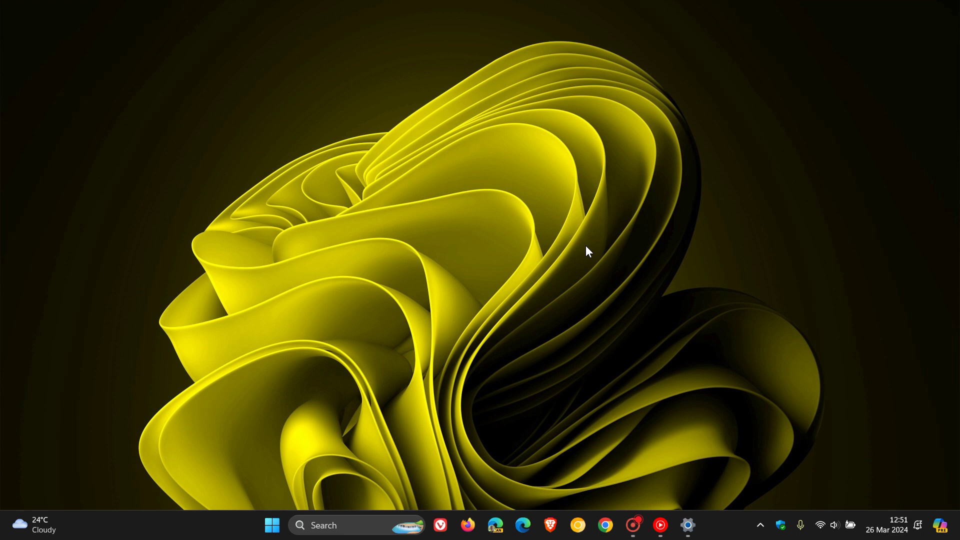
pyautogui.click(350, 528)
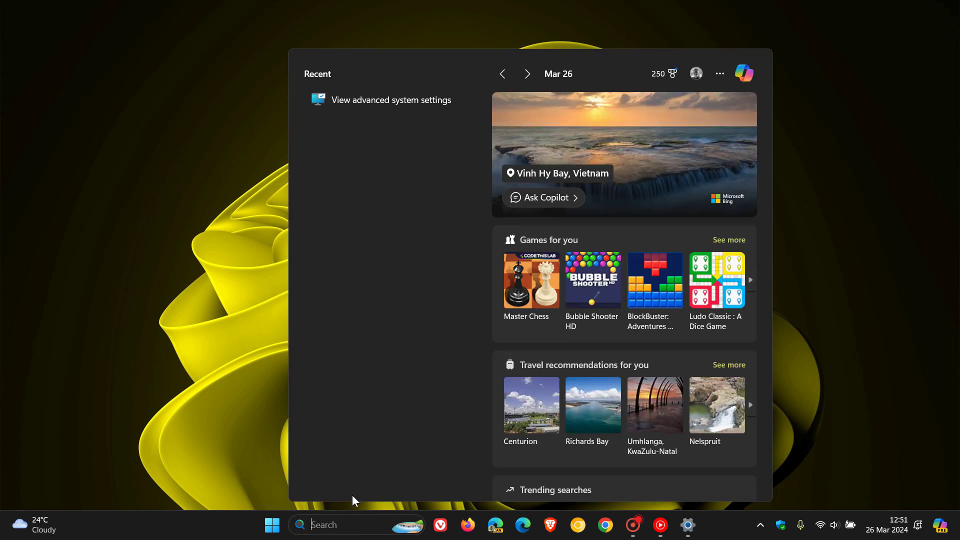
pyautogui.click(422, 98)
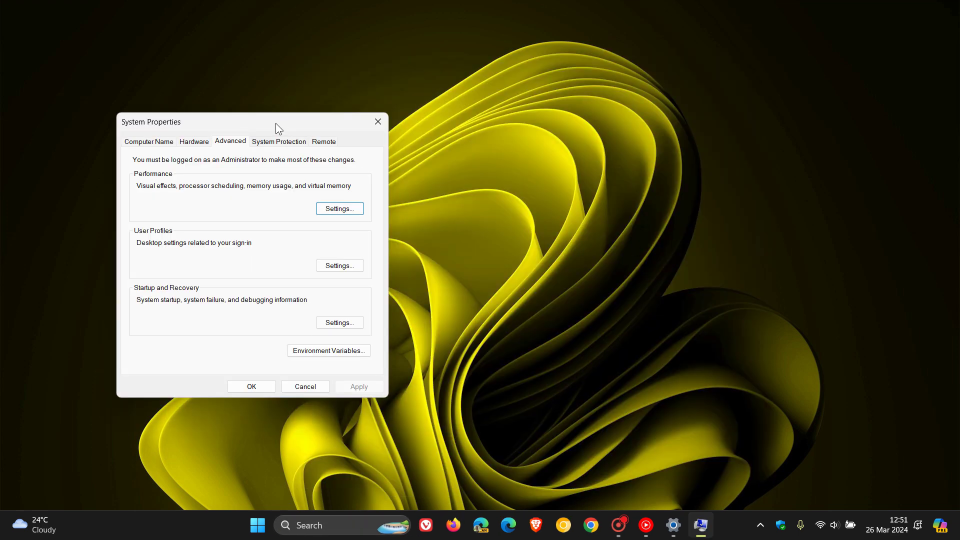
pyautogui.moveTo(275, 123); pyautogui.dragTo(533, 128)
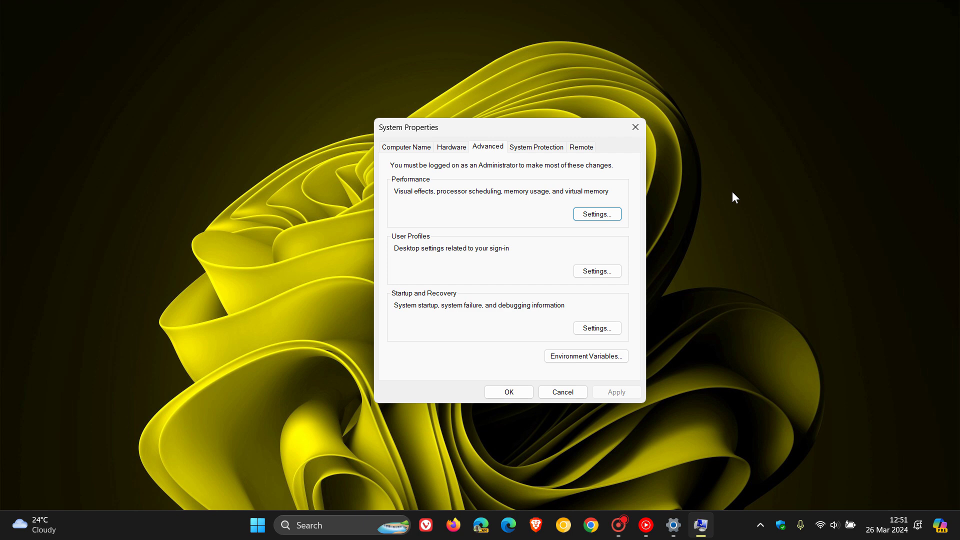
# Step: In Performance Options, clear Peek, window shadows, thumbnails, translucent selection, drag contents, and font smoothing
pyautogui.click(597, 214)
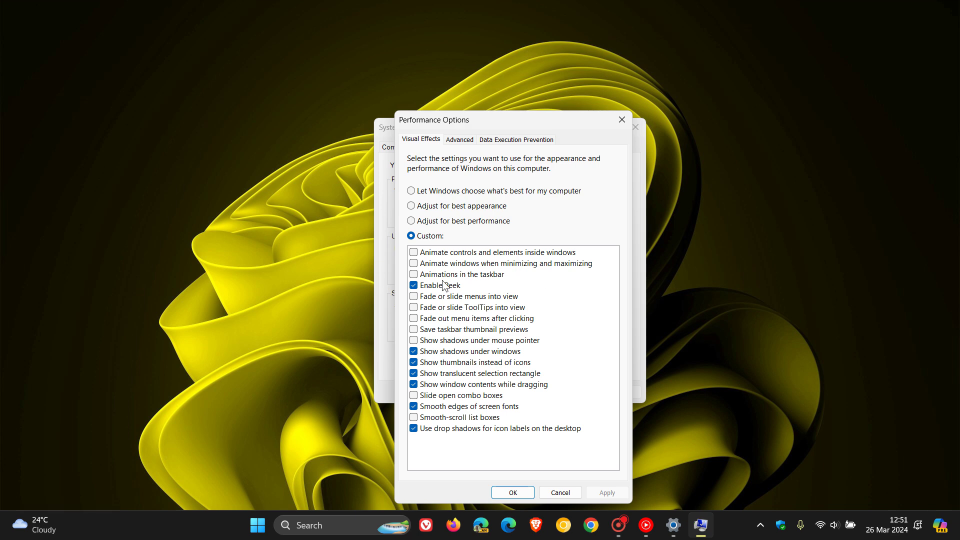
pyautogui.click(418, 287)
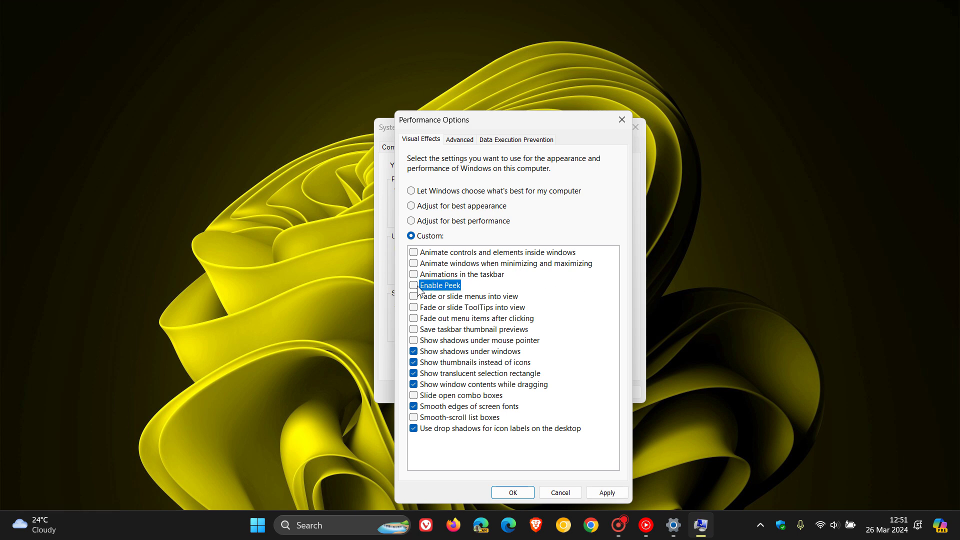
pyautogui.click(418, 353)
pyautogui.click(419, 364)
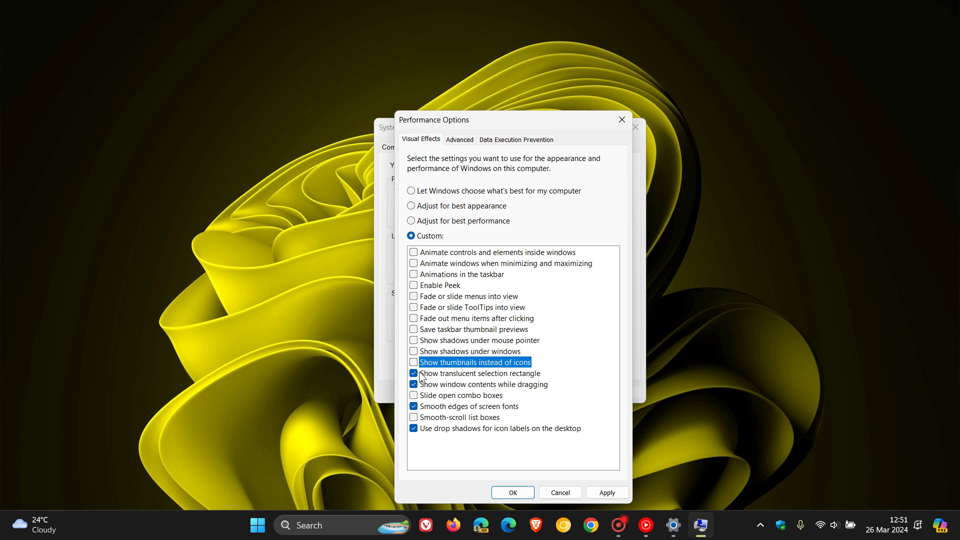
pyautogui.click(420, 375)
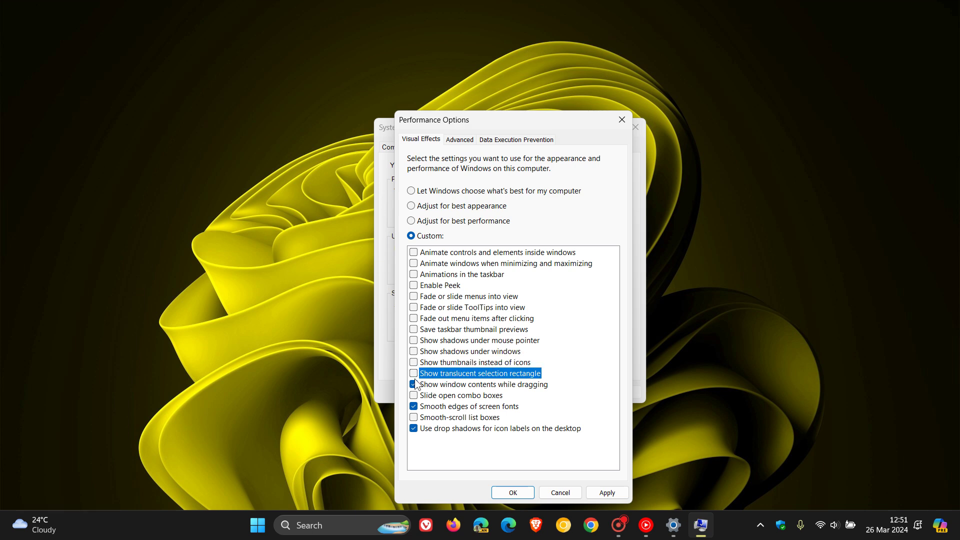
pyautogui.click(415, 384)
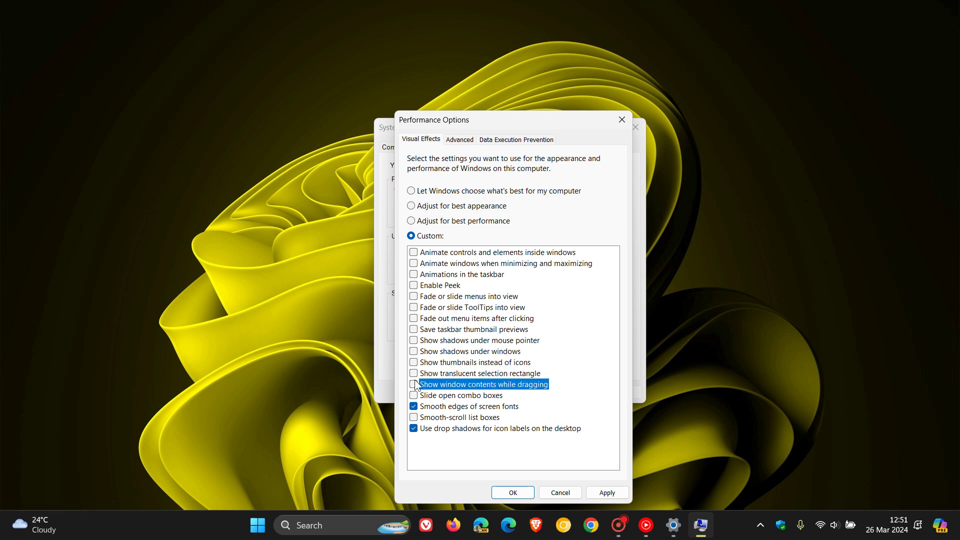
pyautogui.click(414, 406)
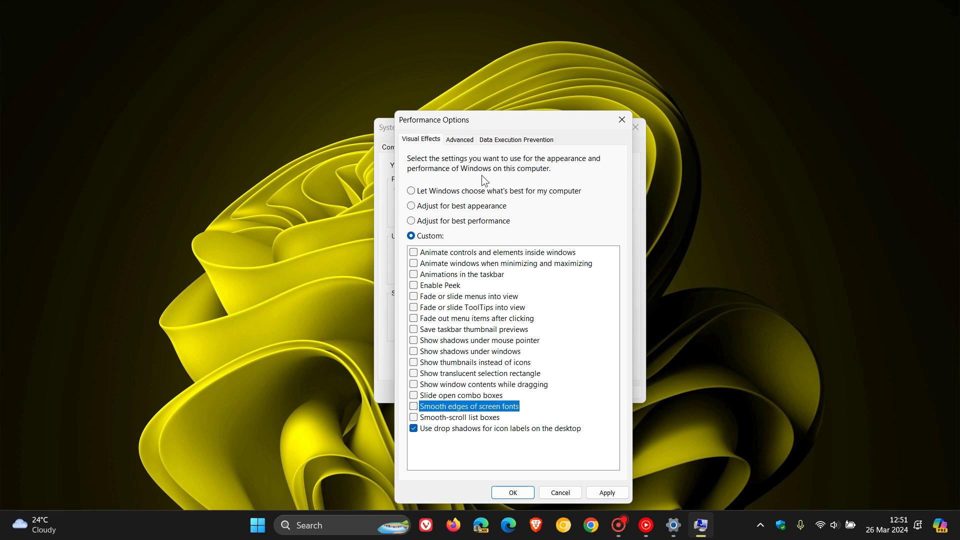
# Step: Apply Adjust for best performance, then Custom with only icon-label drop shadows checked
pyautogui.click(411, 191)
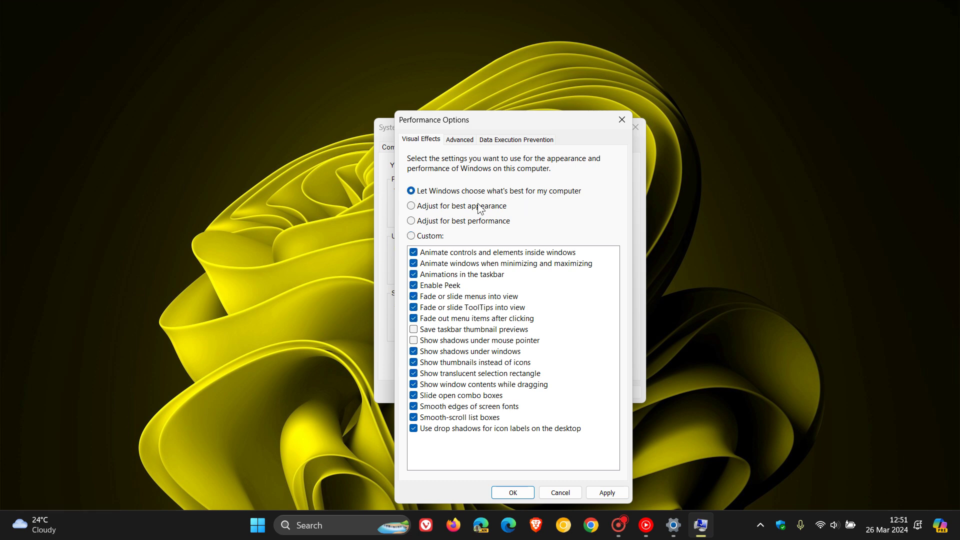
pyautogui.click(411, 206)
pyautogui.click(410, 221)
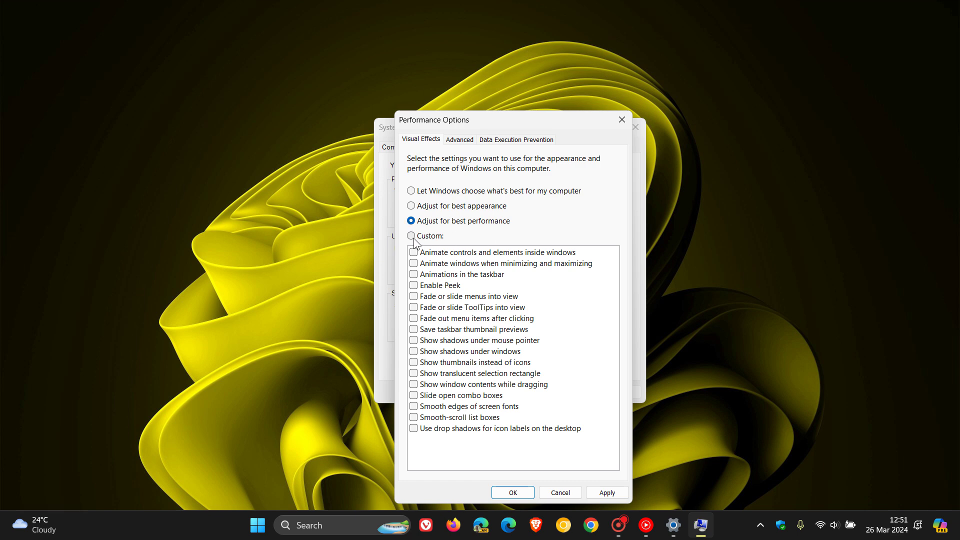
pyautogui.click(412, 237)
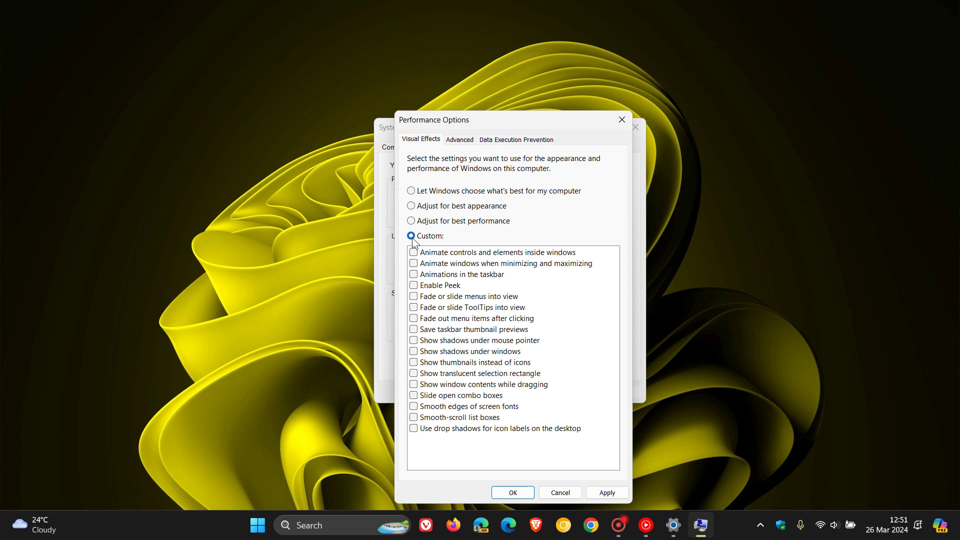
pyautogui.click(413, 429)
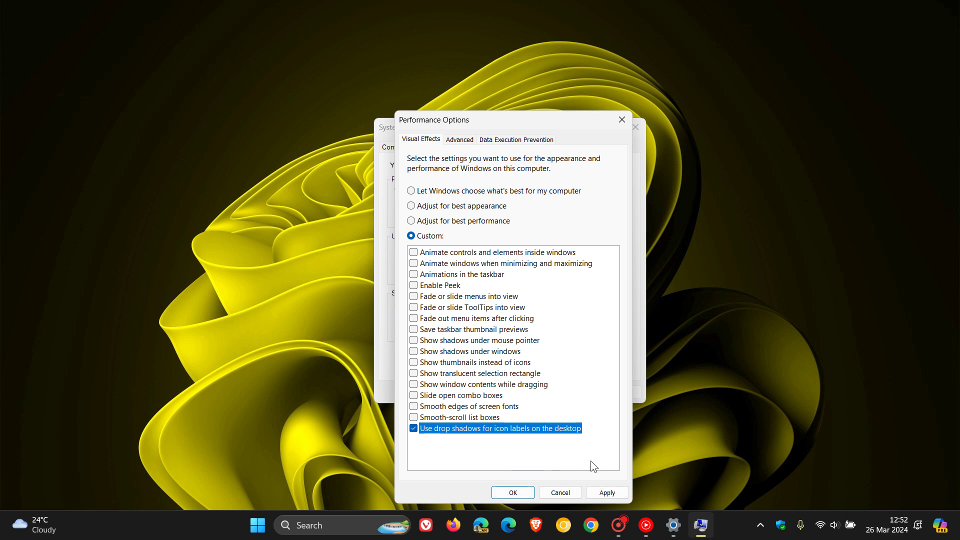
# Step: Apply the visual effects and close Performance Options and System Properties
pyautogui.click(606, 494)
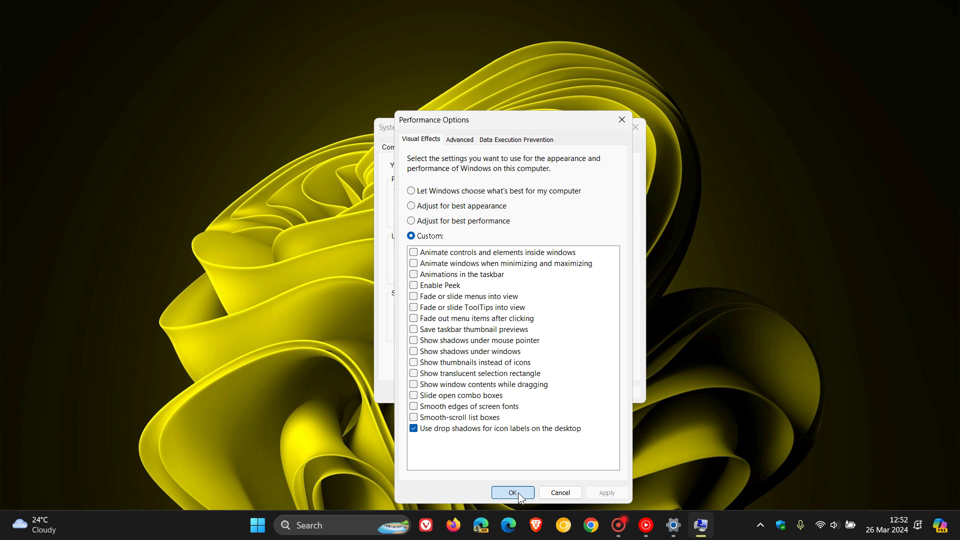
pyautogui.click(513, 493)
pyautogui.click(521, 394)
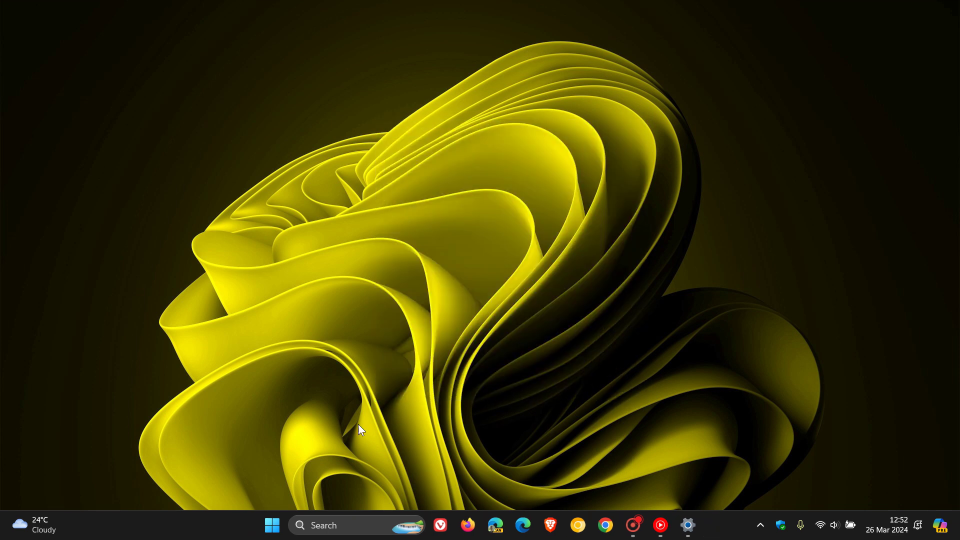
# Step: Briefly open and close Start, Search and the notifications and calendar panel
pyautogui.click(272, 525)
pyautogui.click(272, 525)
pyautogui.click(365, 520)
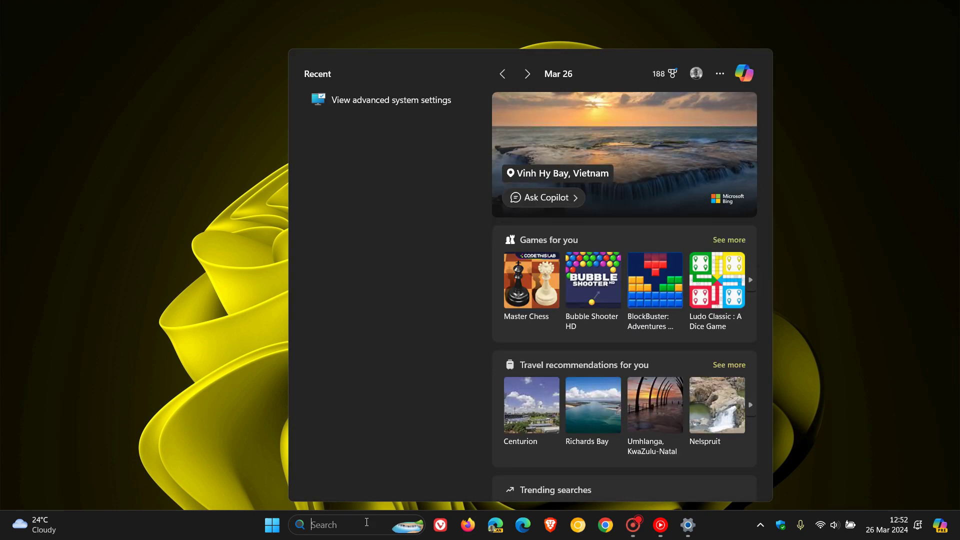
pyautogui.click(227, 472)
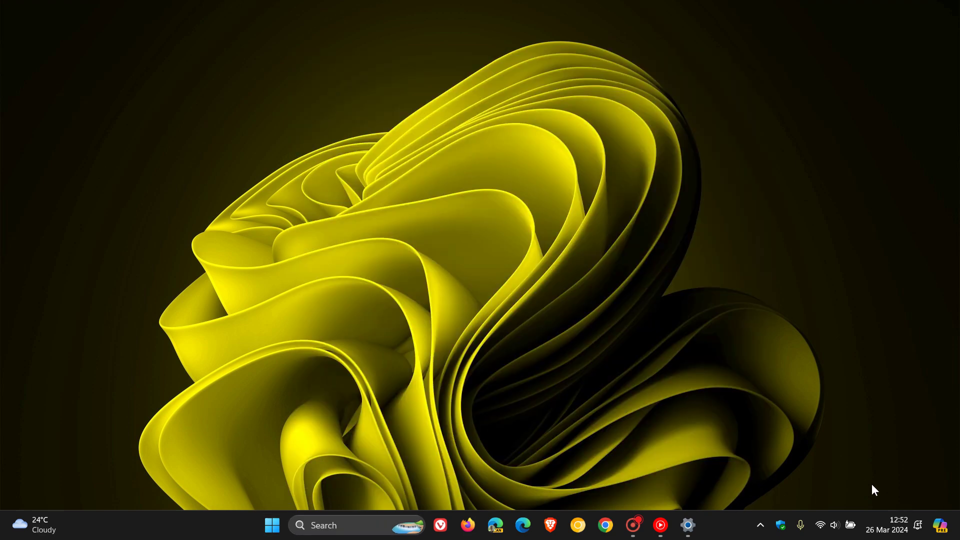
pyautogui.click(898, 525)
pyautogui.click(898, 529)
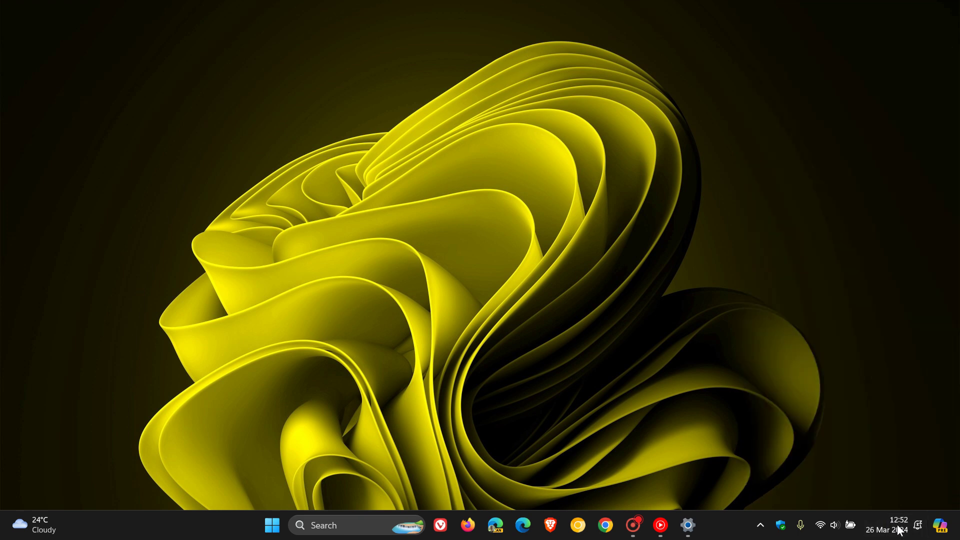